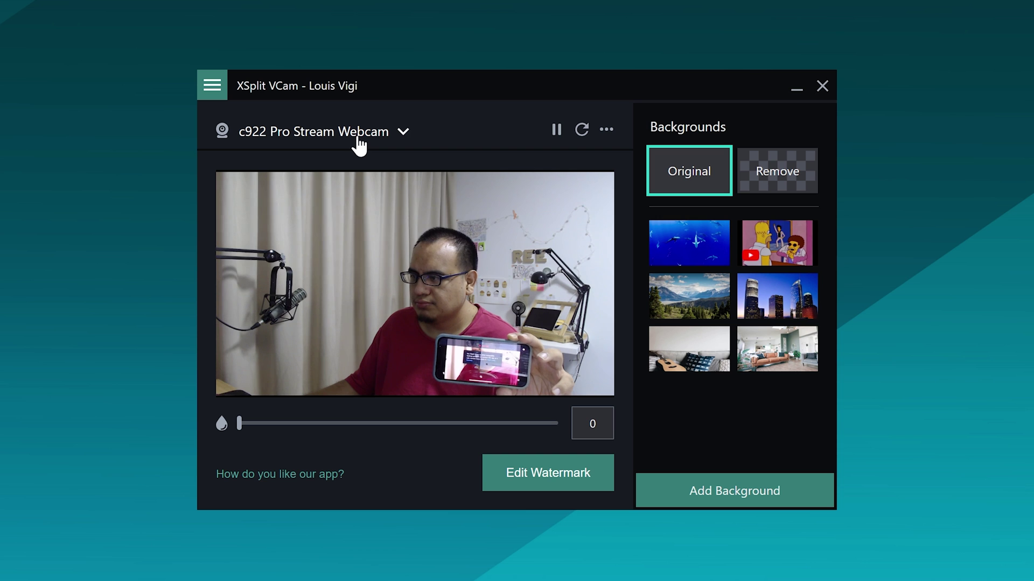
# Step: Switch XSplit VCam to the OffcastPhone camera and apply the underwater ocean background
pyautogui.click(358, 136)
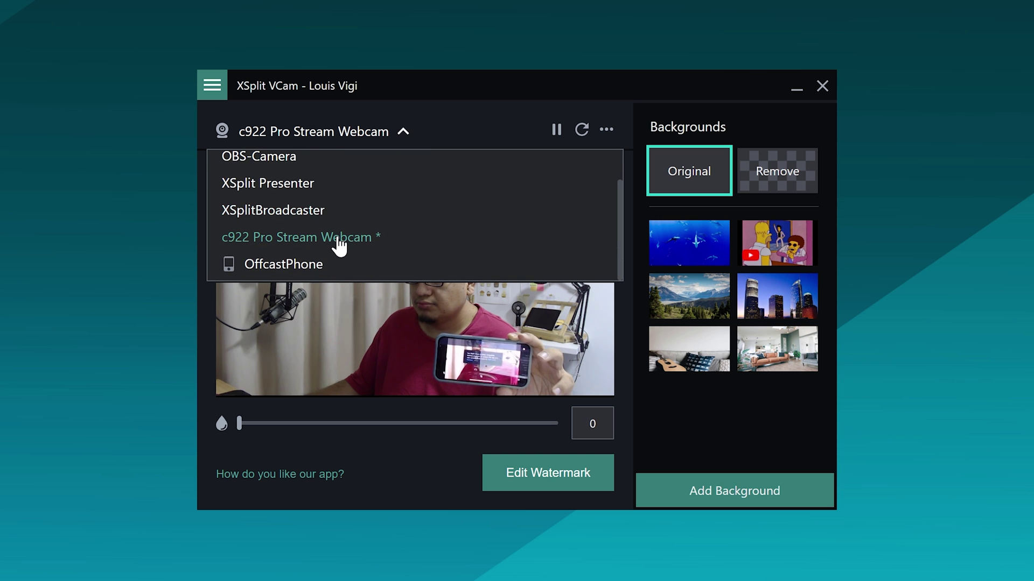
pyautogui.click(284, 264)
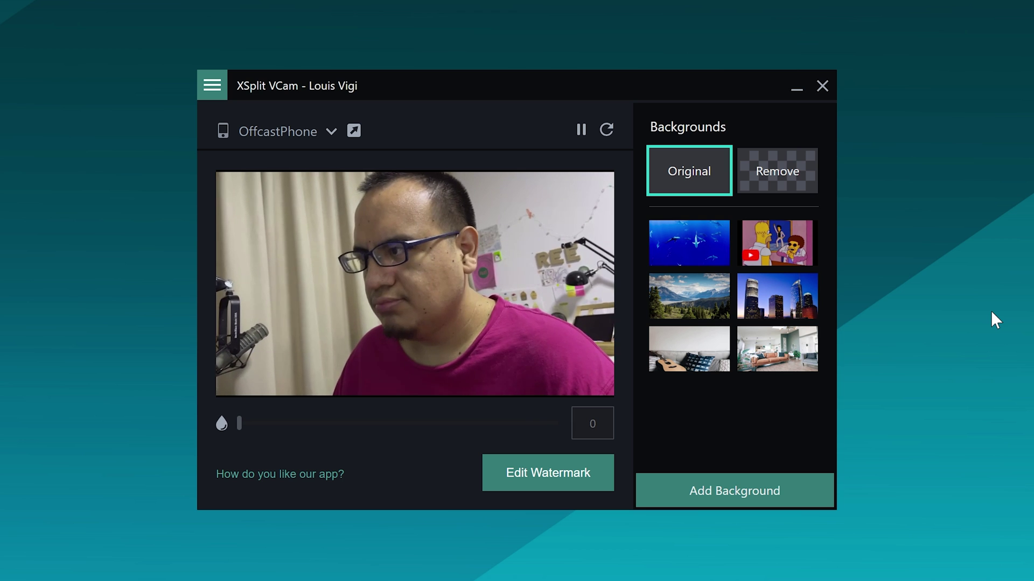
pyautogui.click(686, 252)
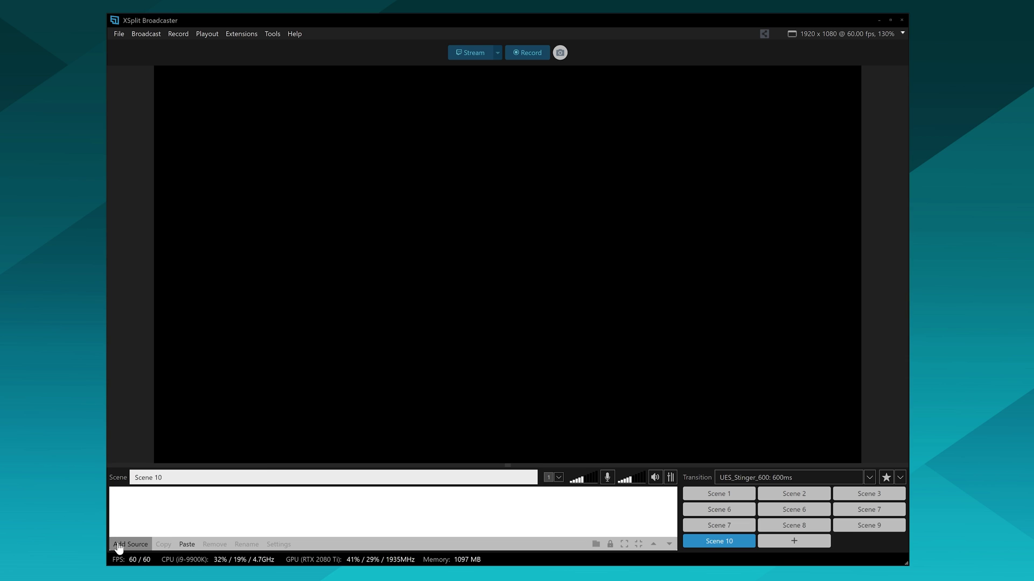
# Step: Add the XSplit VCam device as a video source in Scene 10
pyautogui.click(123, 544)
pyautogui.moveTo(249, 485)
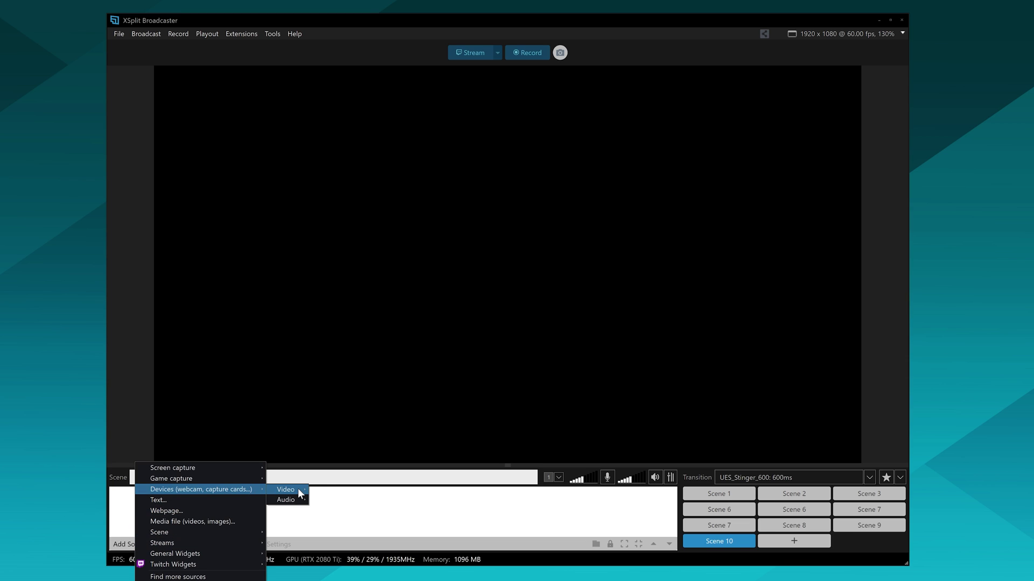
pyautogui.click(319, 488)
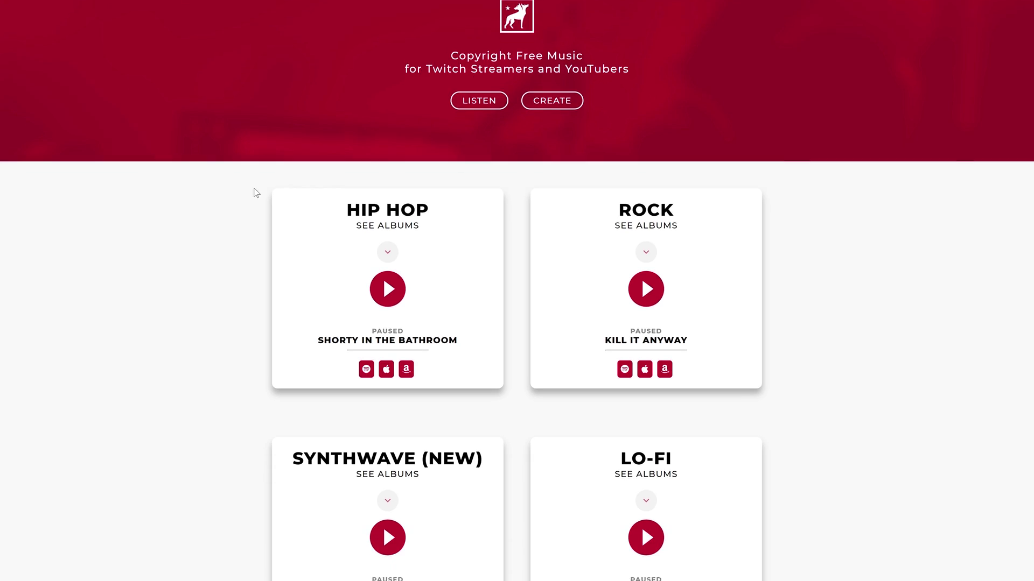
pyautogui.scroll(-4, 251, 198)
pyautogui.scroll(3, 248, 202)
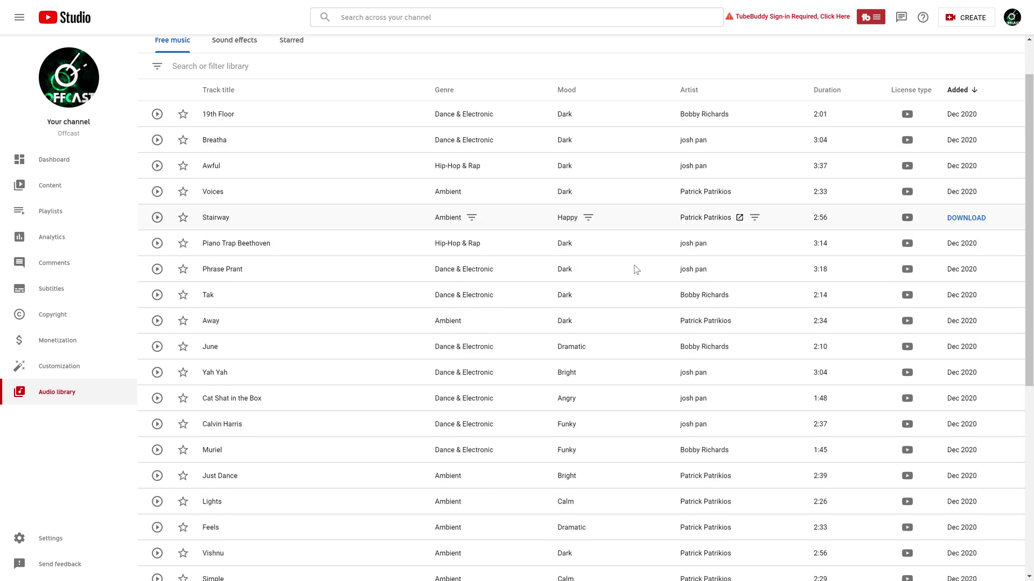
pyautogui.scroll(-4, 636, 269)
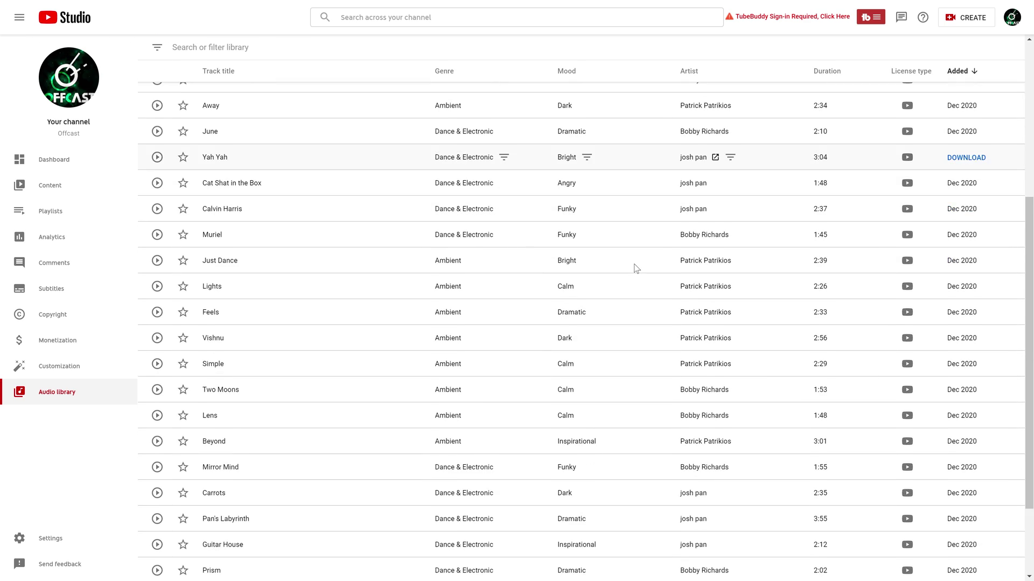
pyautogui.scroll(-2, 636, 269)
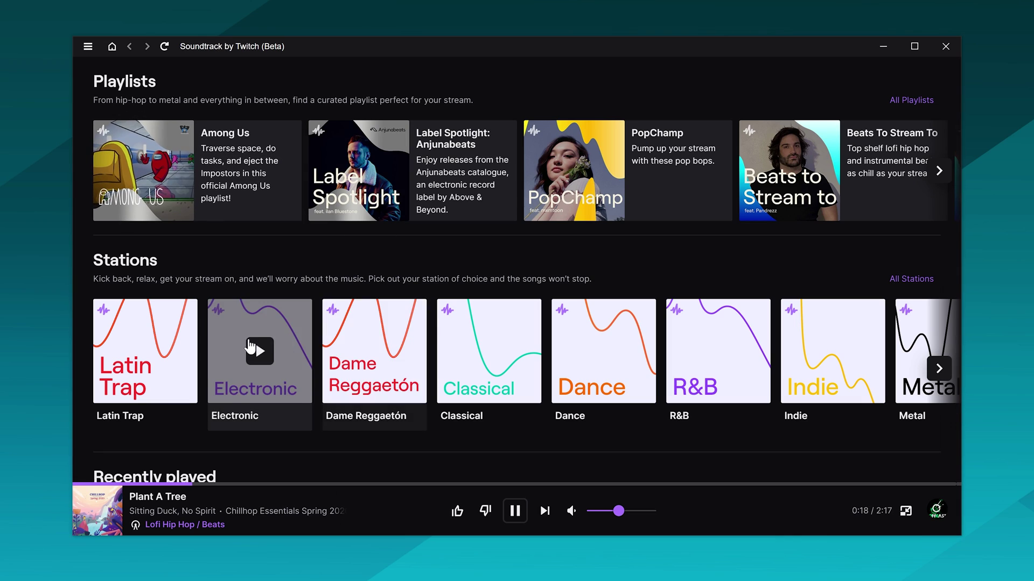
pyautogui.moveTo(608, 361)
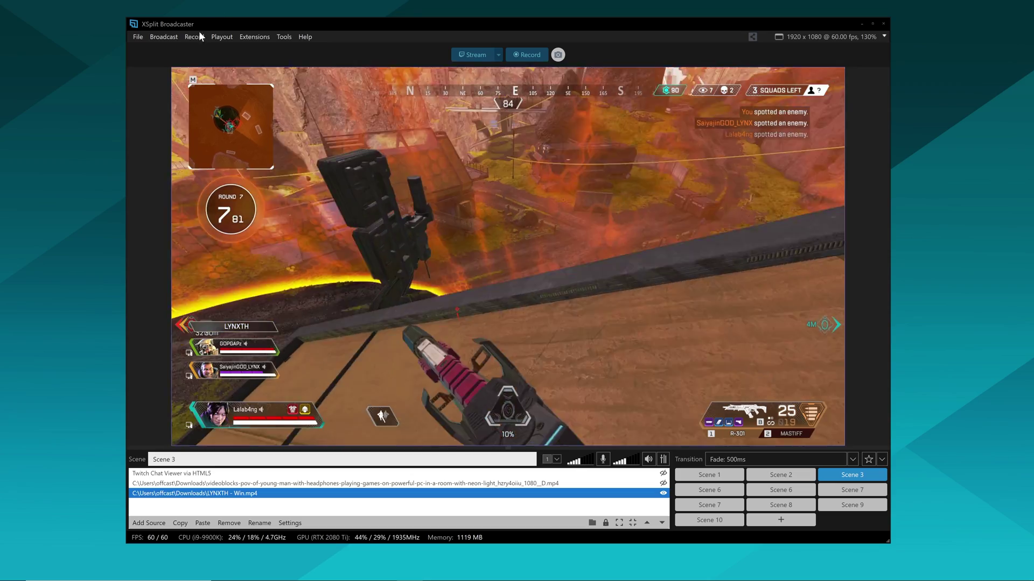
# Step: Output the live scene via NewTek NDI in the Without Alpha transparency format
pyautogui.click(222, 37)
pyautogui.moveTo(241, 49)
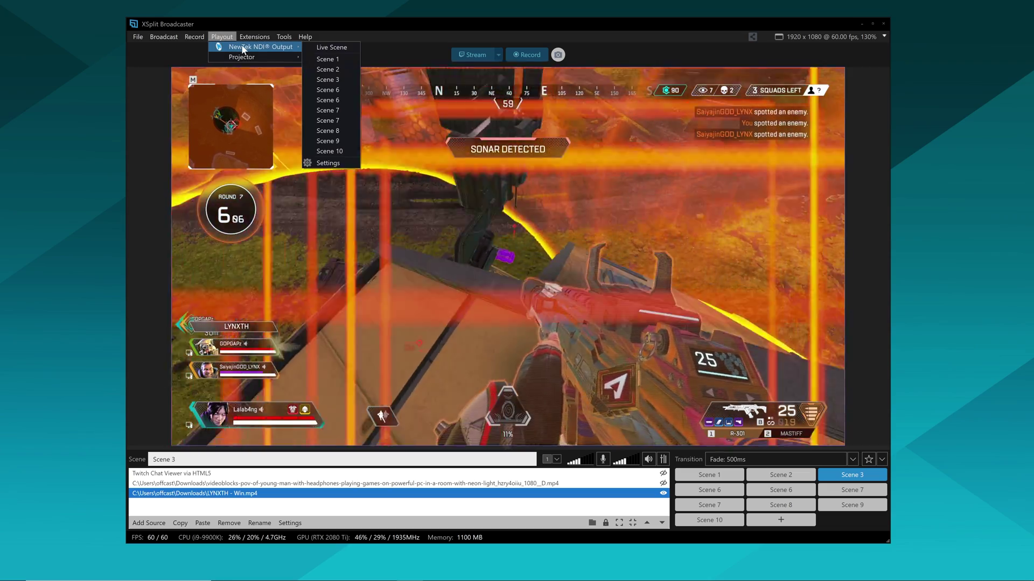
pyautogui.click(332, 47)
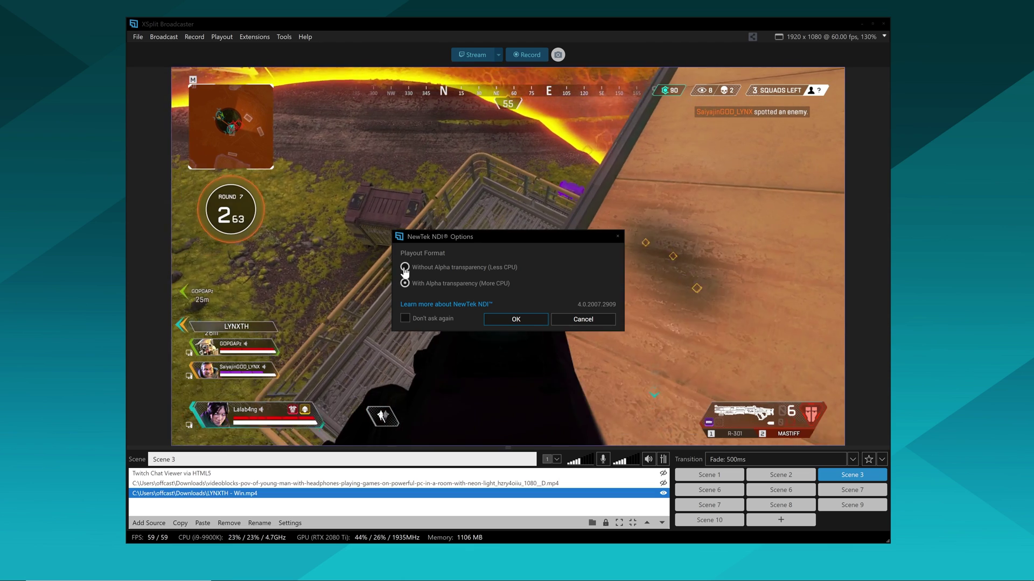
pyautogui.click(405, 267)
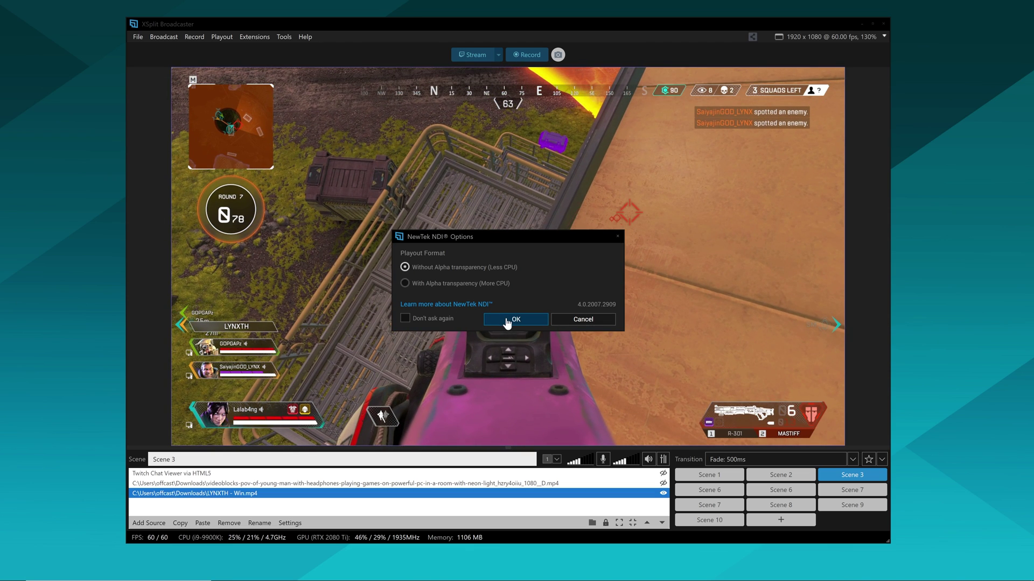
pyautogui.click(507, 321)
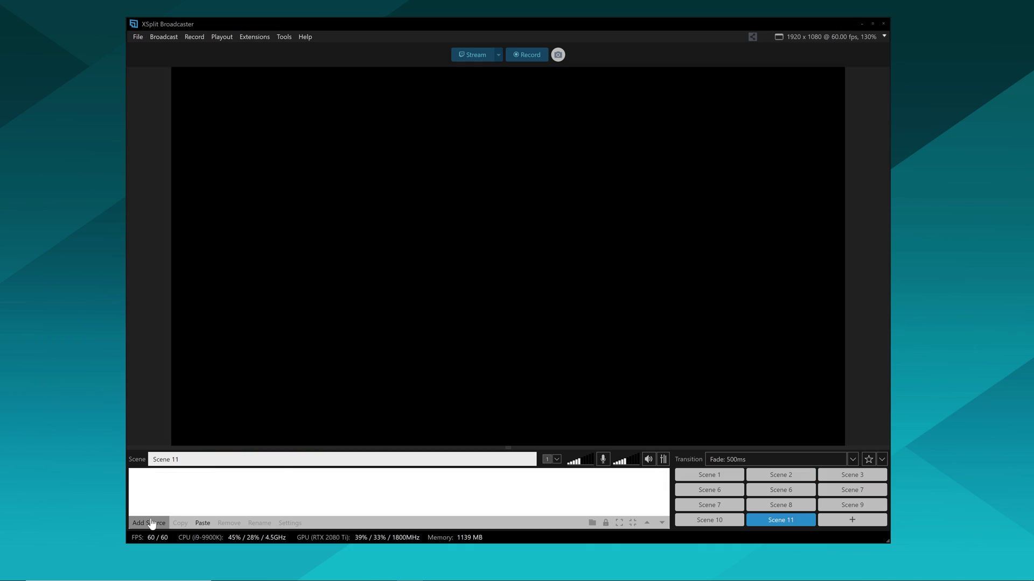
# Step: Add the desktop's XSplit NewTek NDI stream to Scene 11, then open the tweet's scheduling options
pyautogui.click(151, 523)
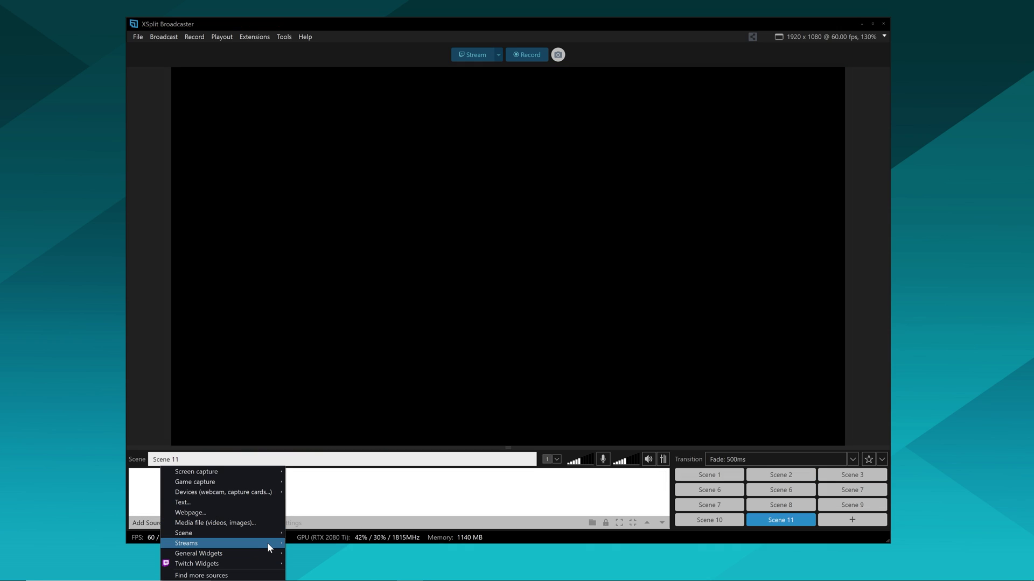
pyautogui.moveTo(268, 543)
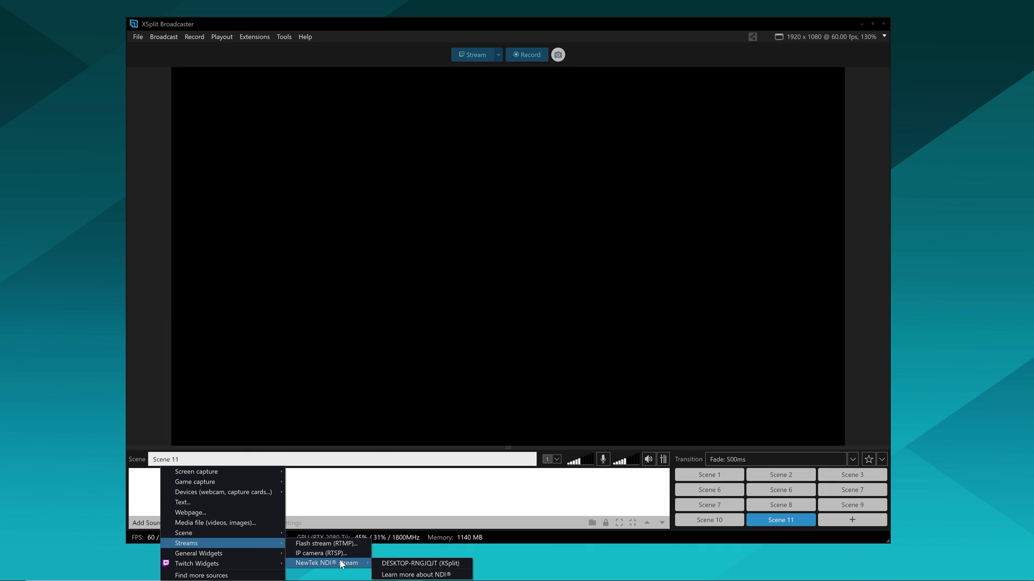
pyautogui.click(393, 564)
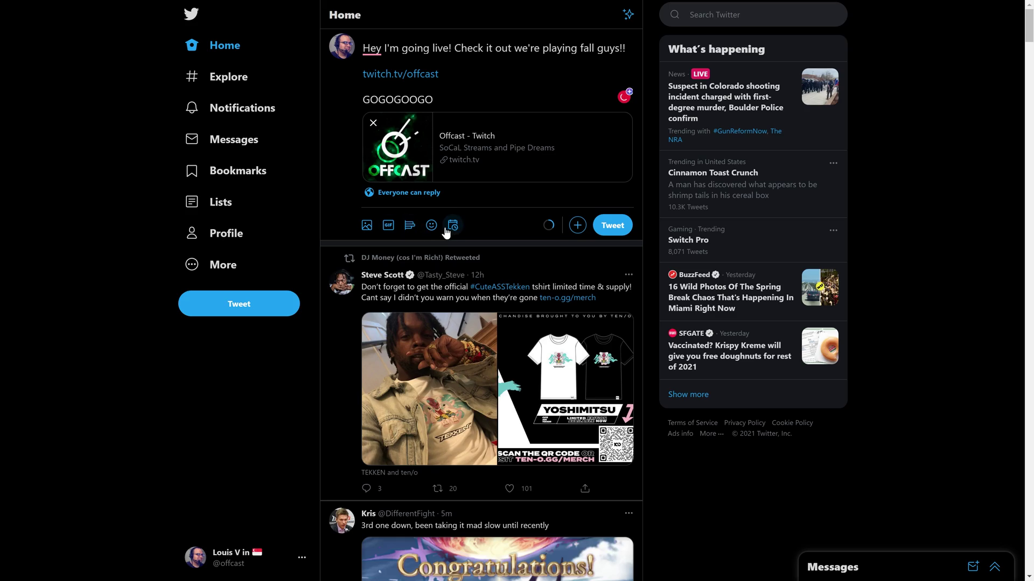
pyautogui.click(450, 225)
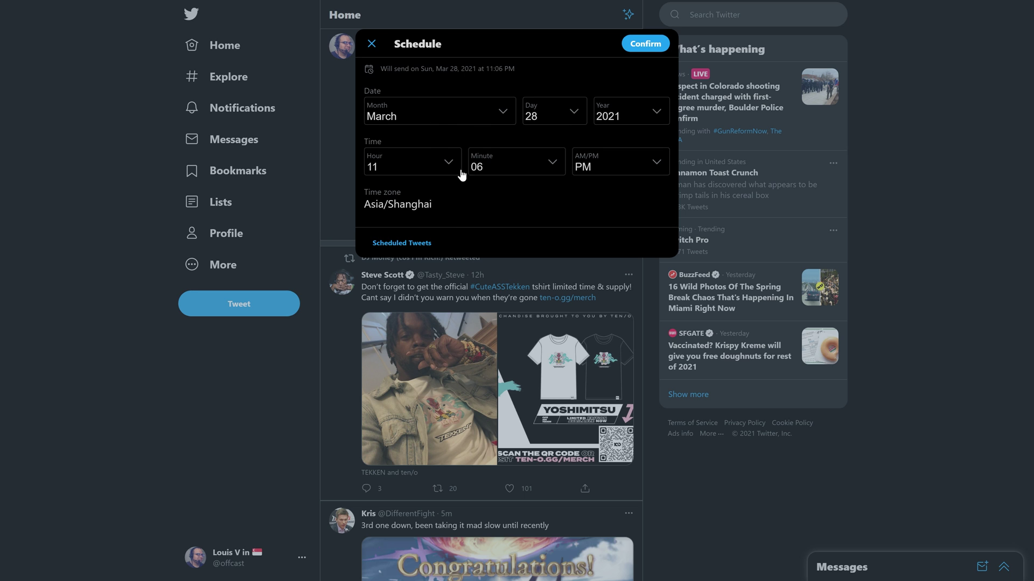
# Step: Set the tweet's scheduled send time to hour 4 and choose a send minute
pyautogui.click(401, 234)
pyautogui.click(515, 171)
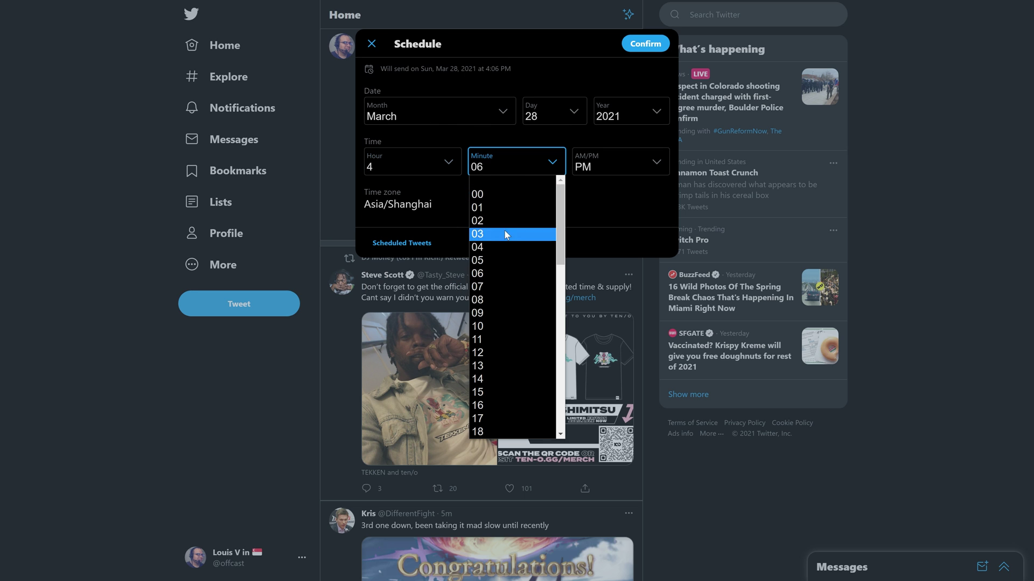
pyautogui.click(502, 302)
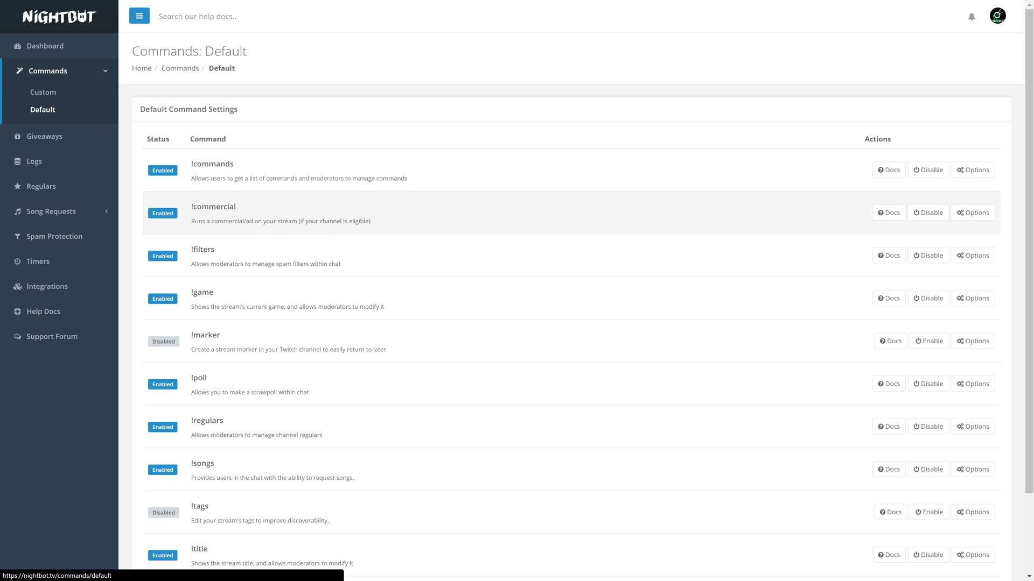
# Step: Look over Nightbot's default commands and open Spam Protection, then open an Instagram profile post
pyautogui.scroll(-2, 260, 206)
pyautogui.scroll(-1, 252, 231)
pyautogui.scroll(3, 251, 230)
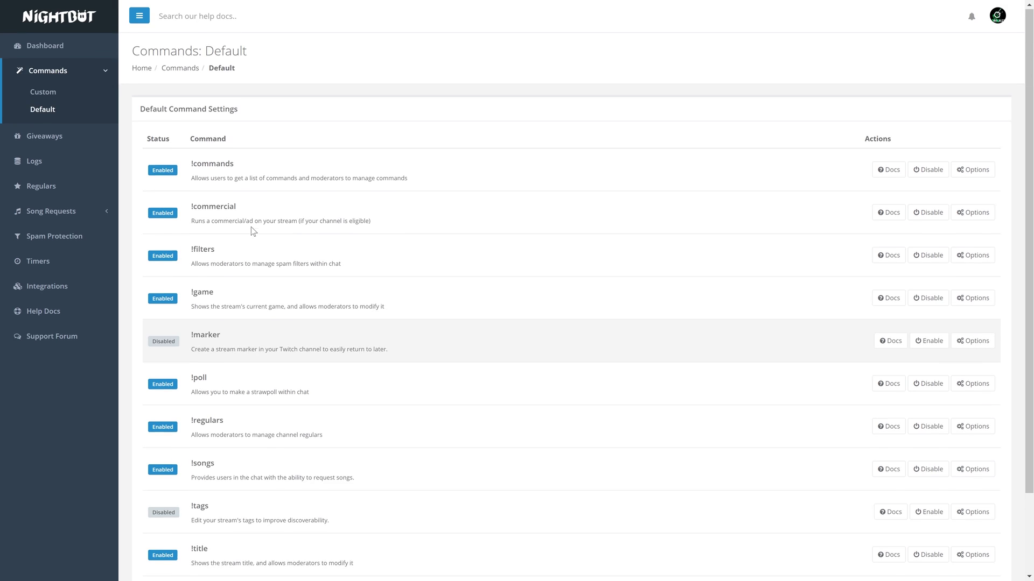
pyautogui.scroll(-1, 237, 218)
pyautogui.scroll(1, 236, 219)
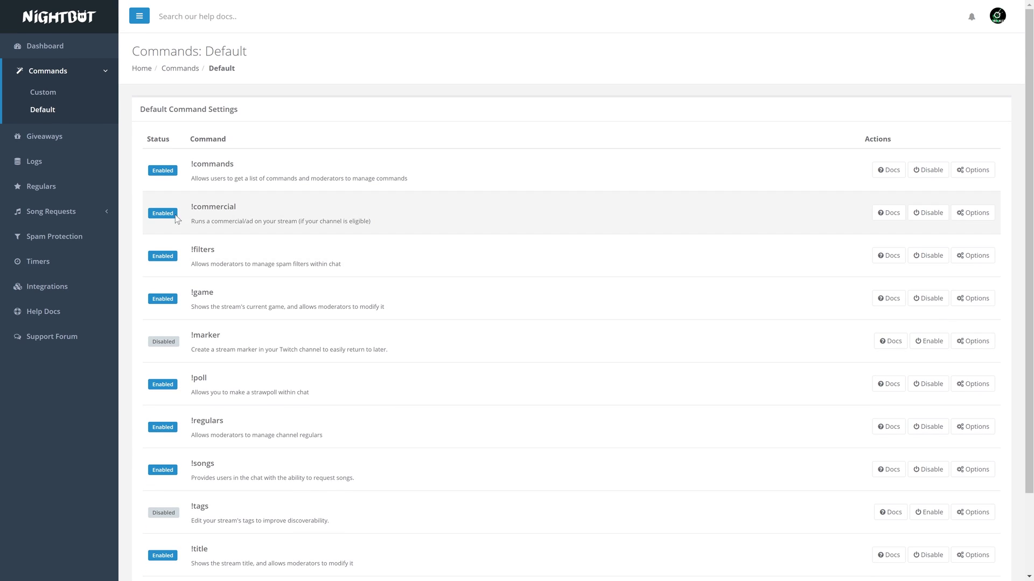
pyautogui.click(81, 238)
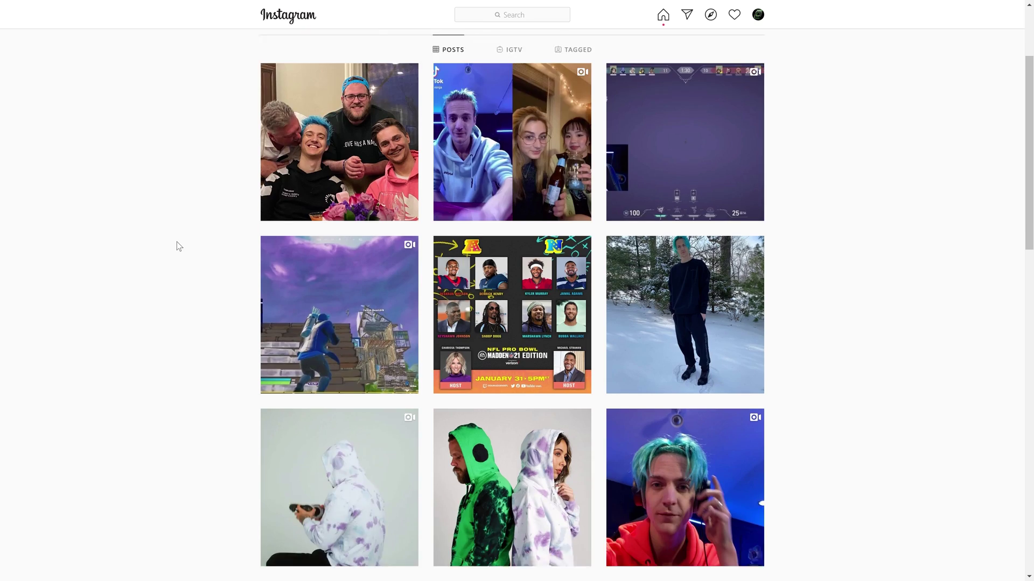
pyautogui.scroll(-1, 177, 241)
pyautogui.click(280, 286)
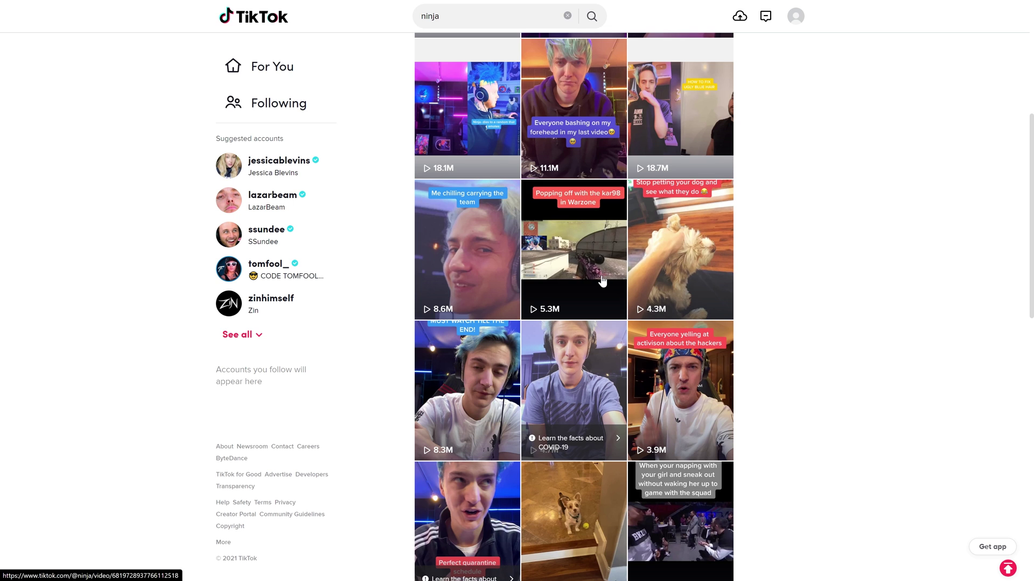
# Step: Open the Instagram gameplay video, then set the Twitch highlight's end to 8:15 and preview it
pyautogui.click(602, 281)
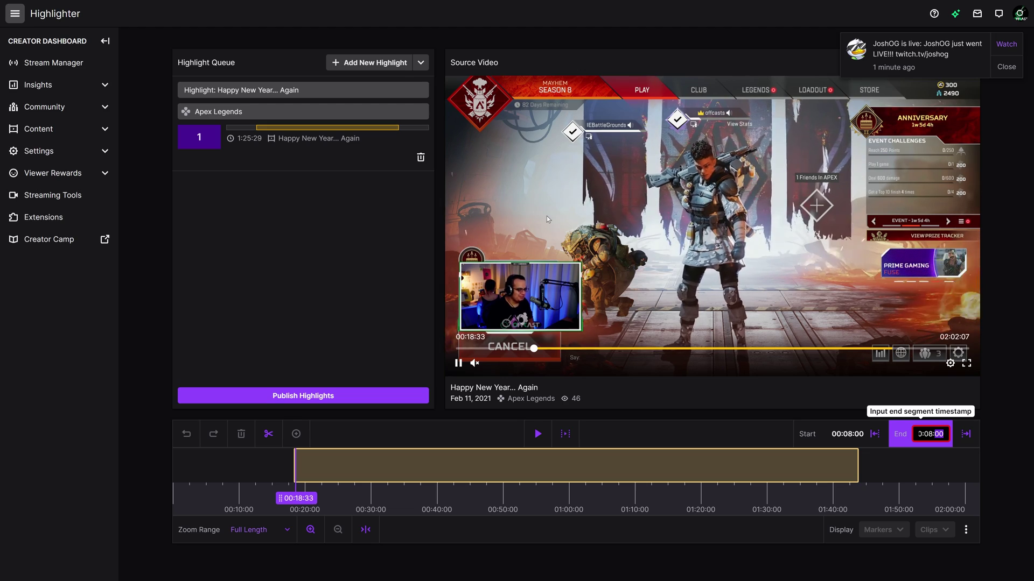
pyautogui.write('15')
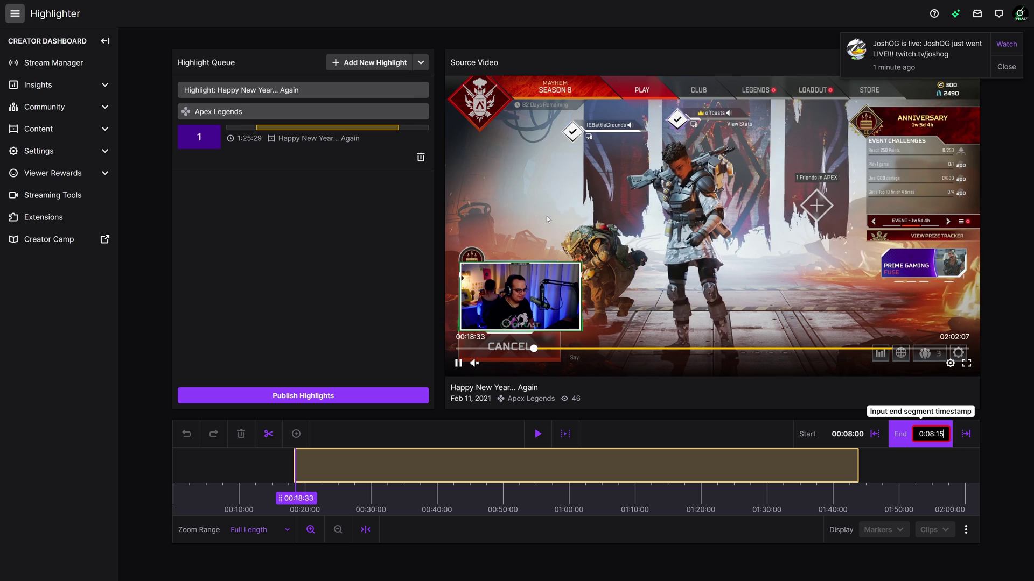
pyautogui.press('Return')
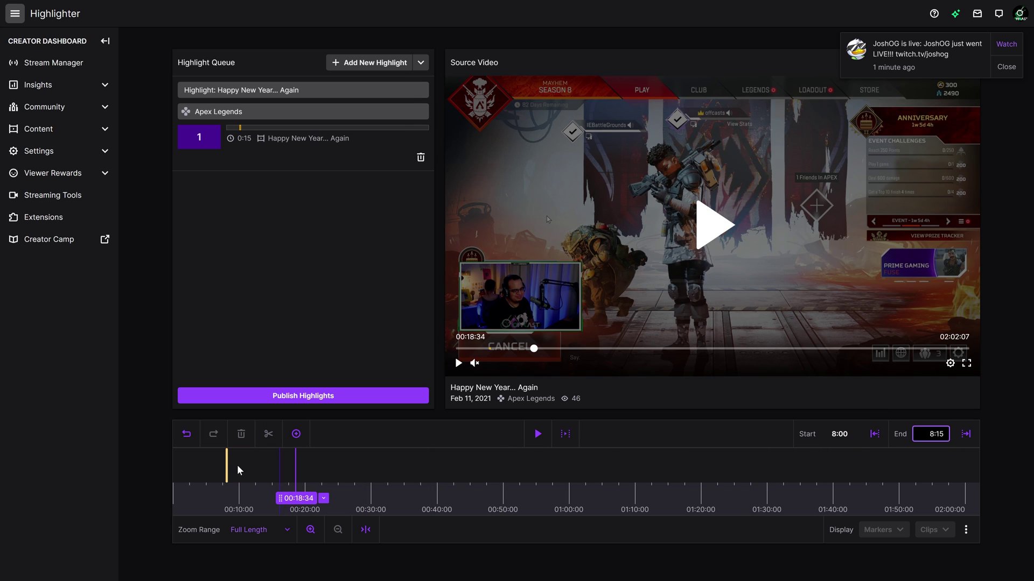
pyautogui.click(567, 439)
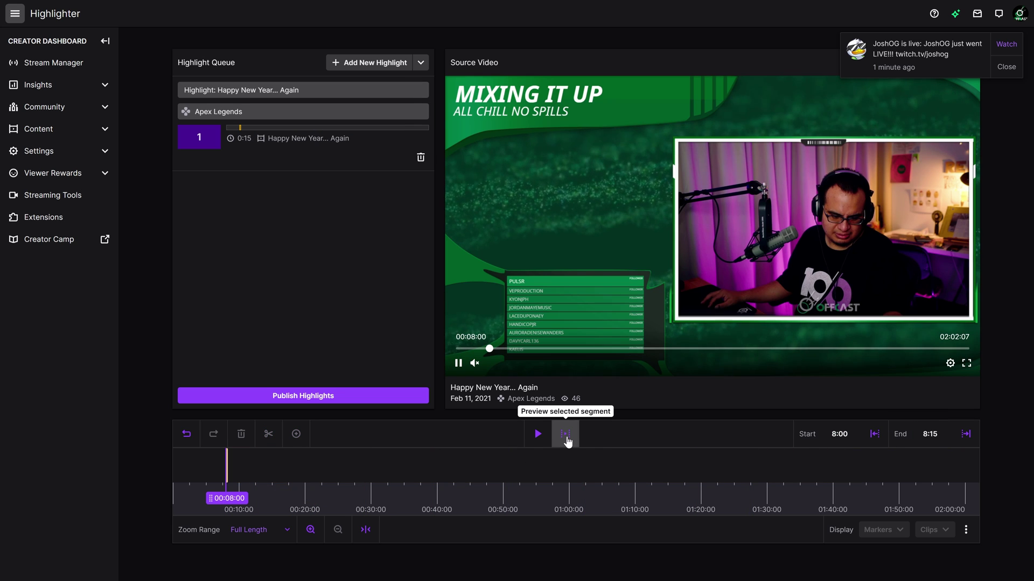